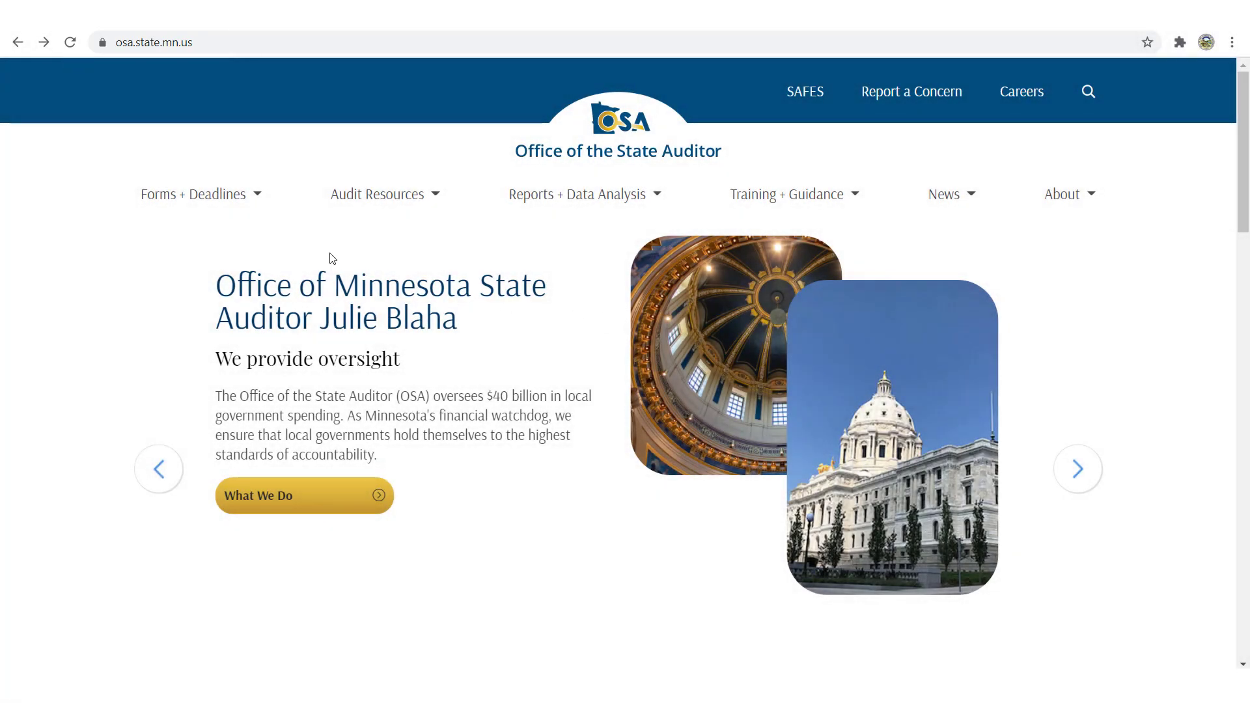
Go to SAFES from the OSA Forms + Deadlines menu and sign in with the username and password.
{"action": "left_click", "coordinate": [224, 197]}
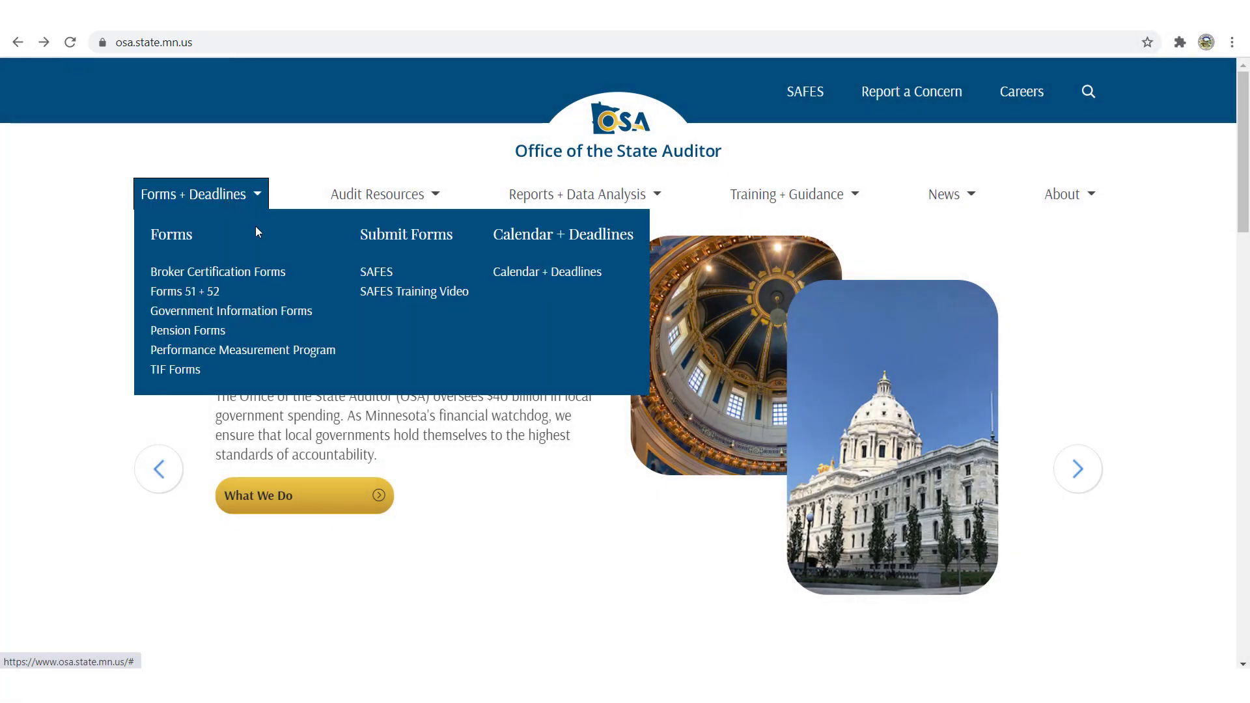
{"action": "left_click", "coordinate": [374, 277]}
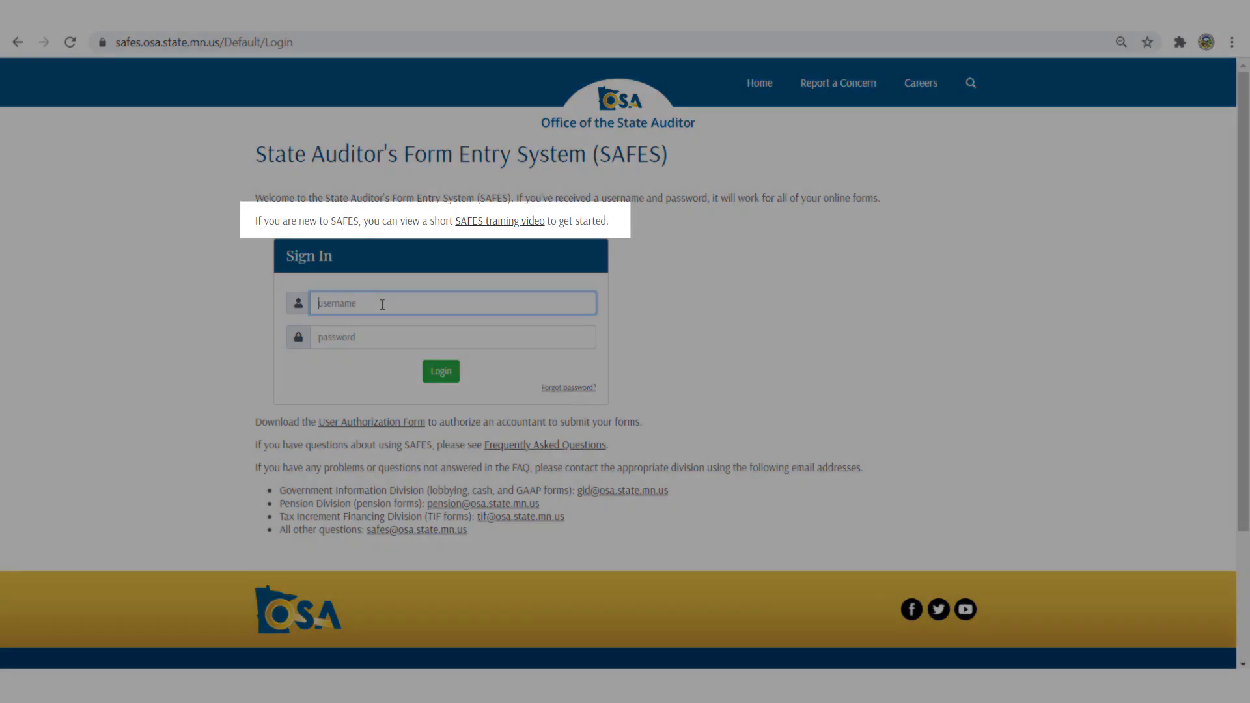
{"action": "left_click", "coordinate": [420, 303]}
{"action": "key", "text": "Tab"}
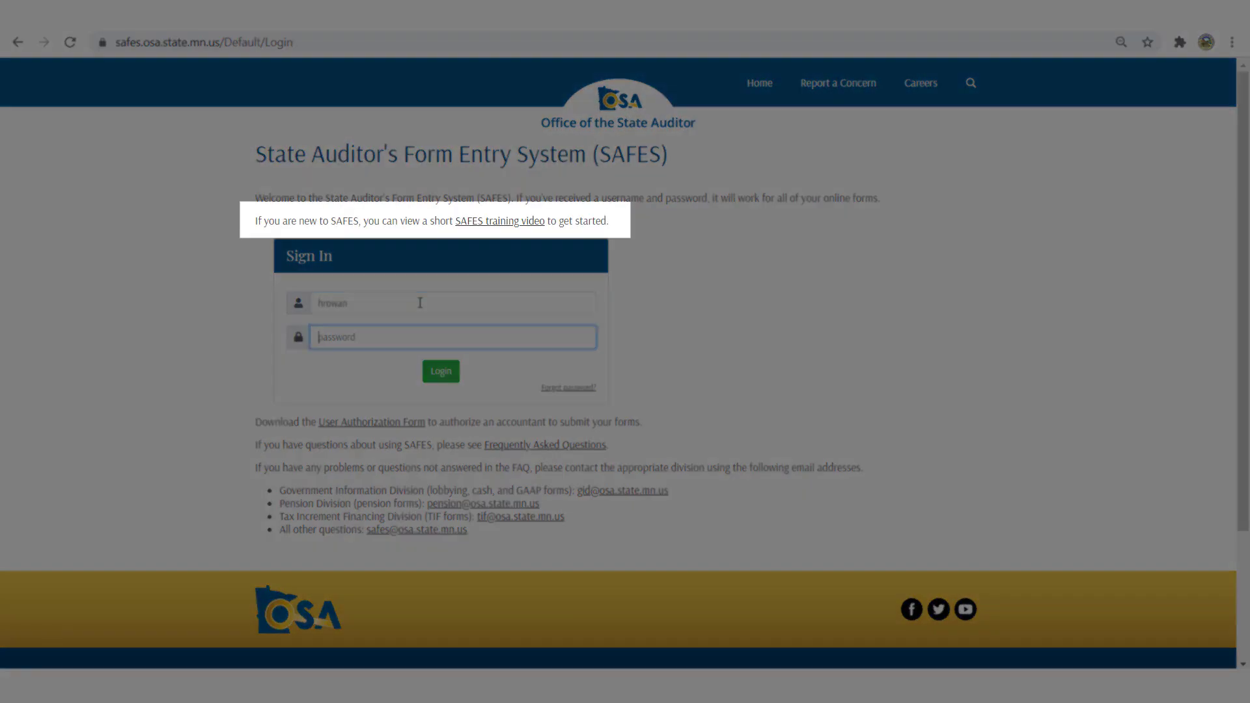
{"action": "type", "text": "*******"}
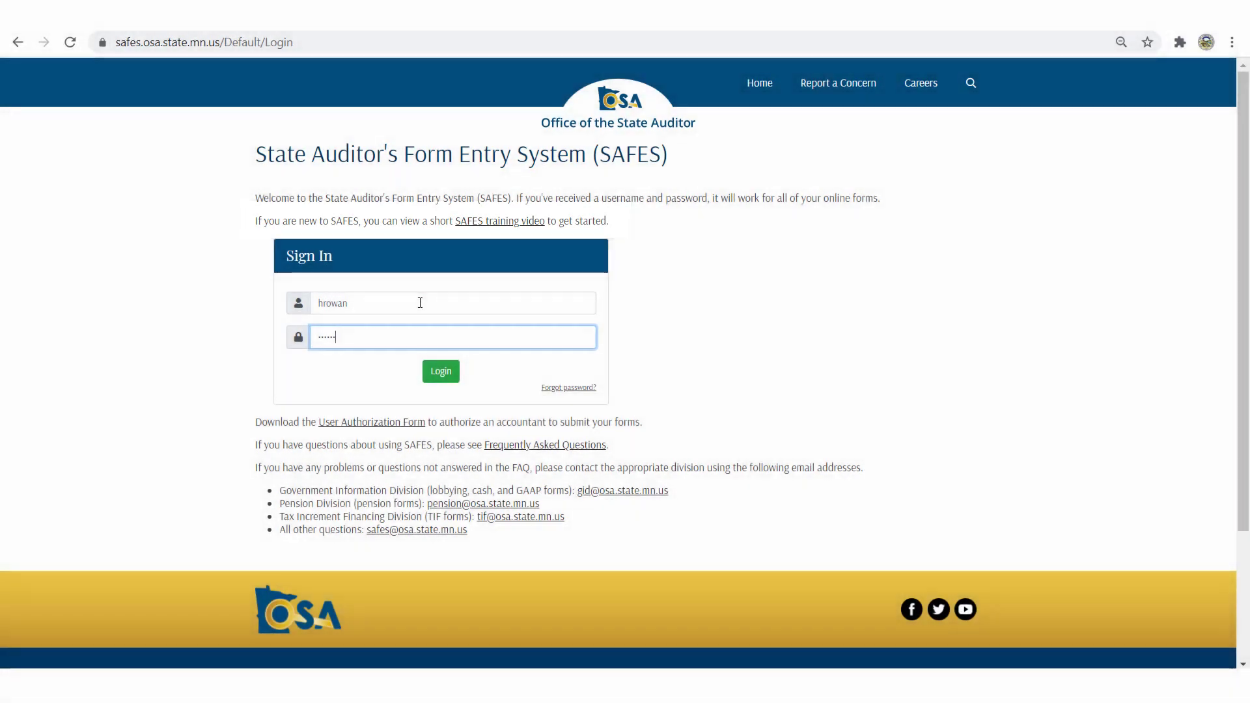
{"action": "key", "text": "Return"}
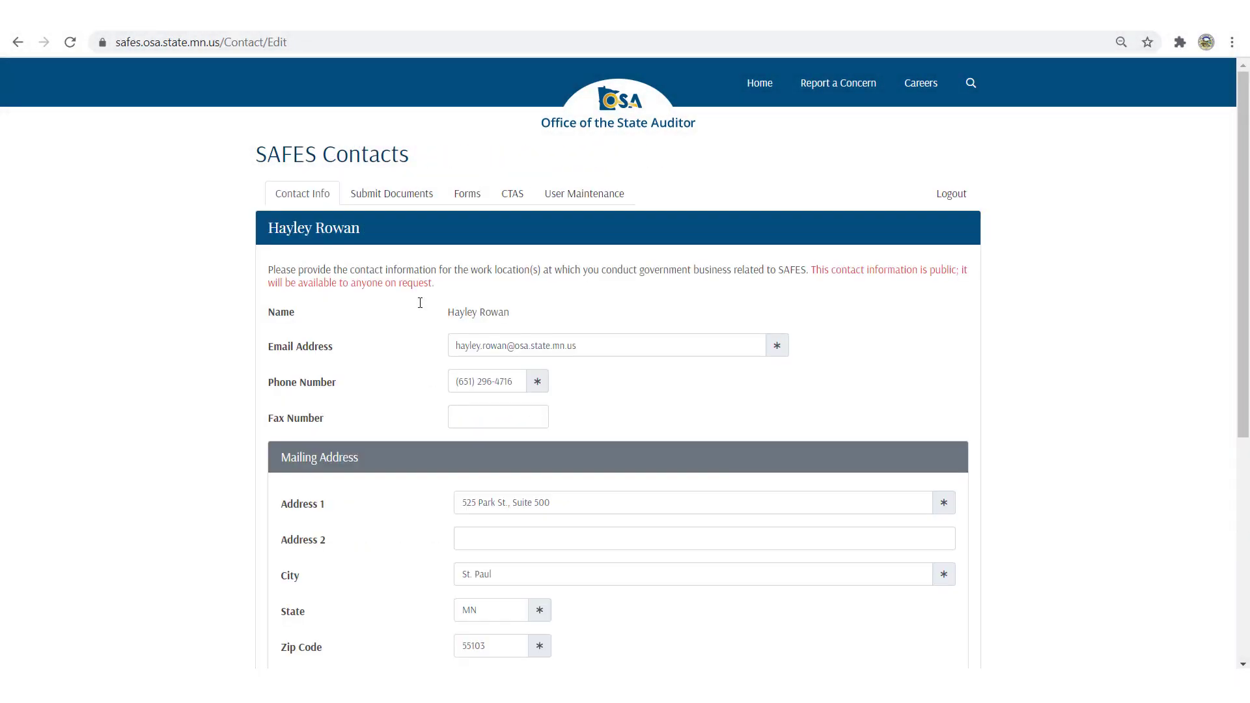
Open the 2020 TIF forms list and compare it with the 2019 TIF form statuses.
{"action": "left_click", "coordinate": [478, 204]}
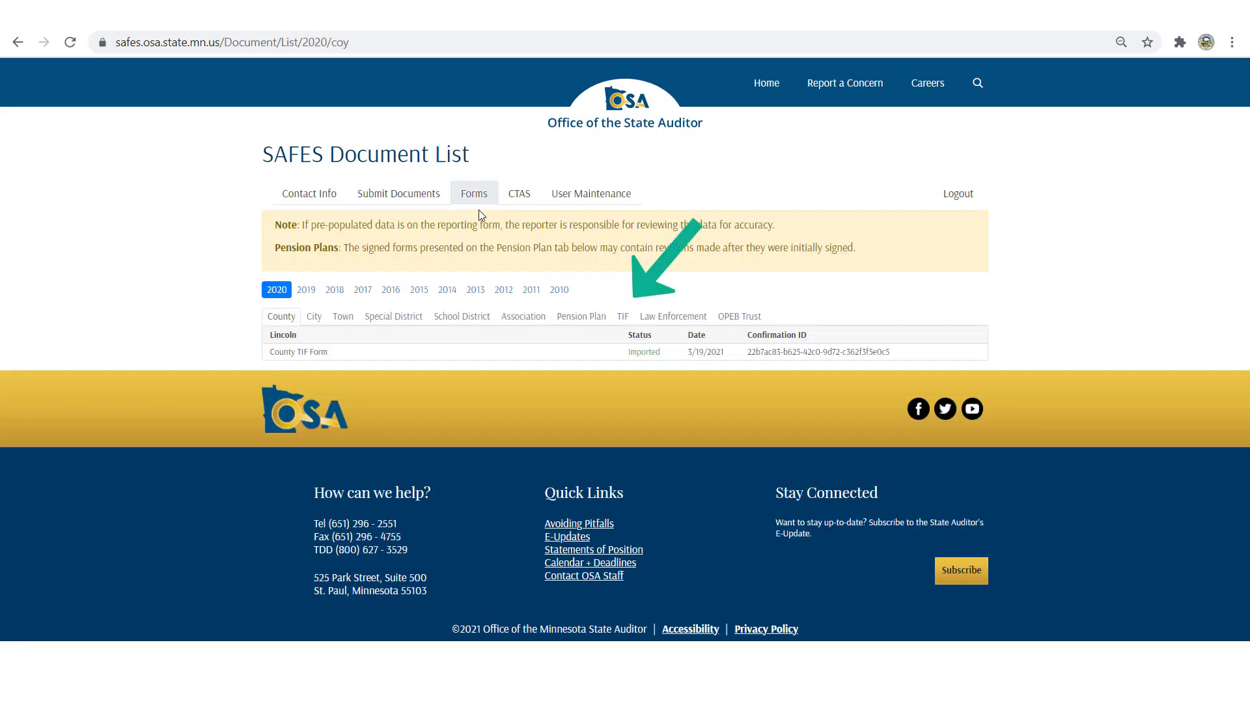
{"action": "left_click", "coordinate": [623, 318]}
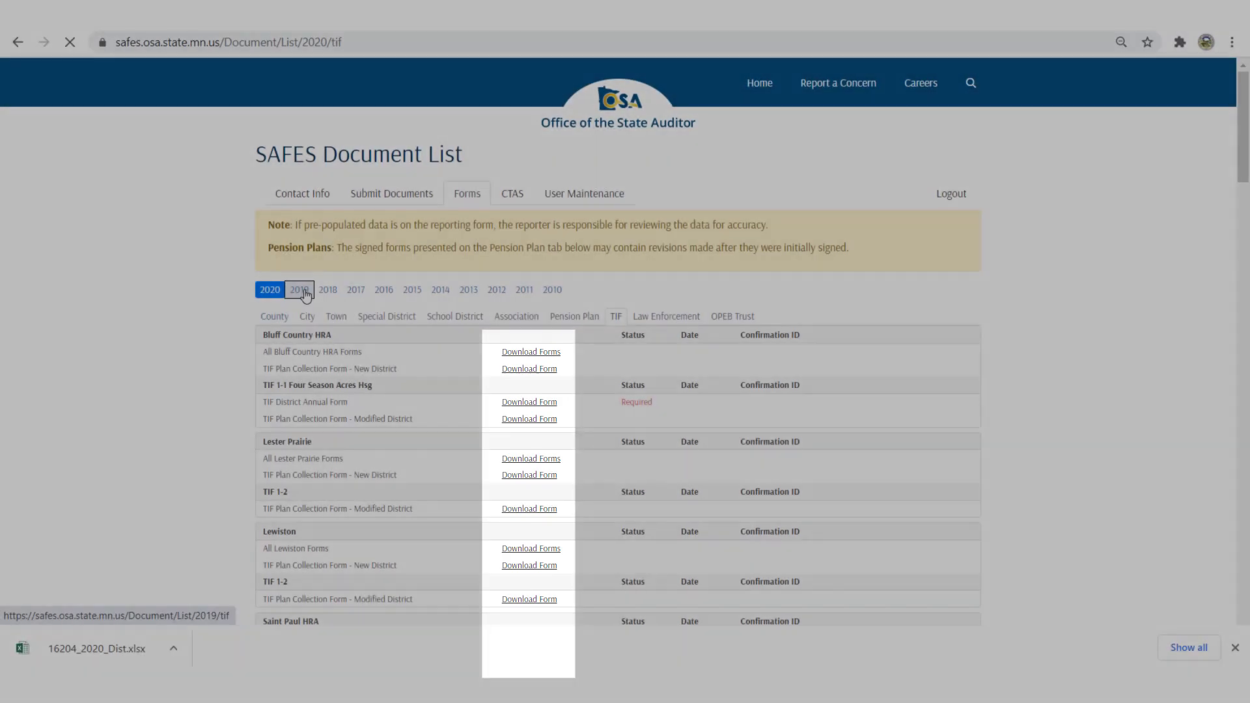
{"action": "left_click", "coordinate": [301, 290]}
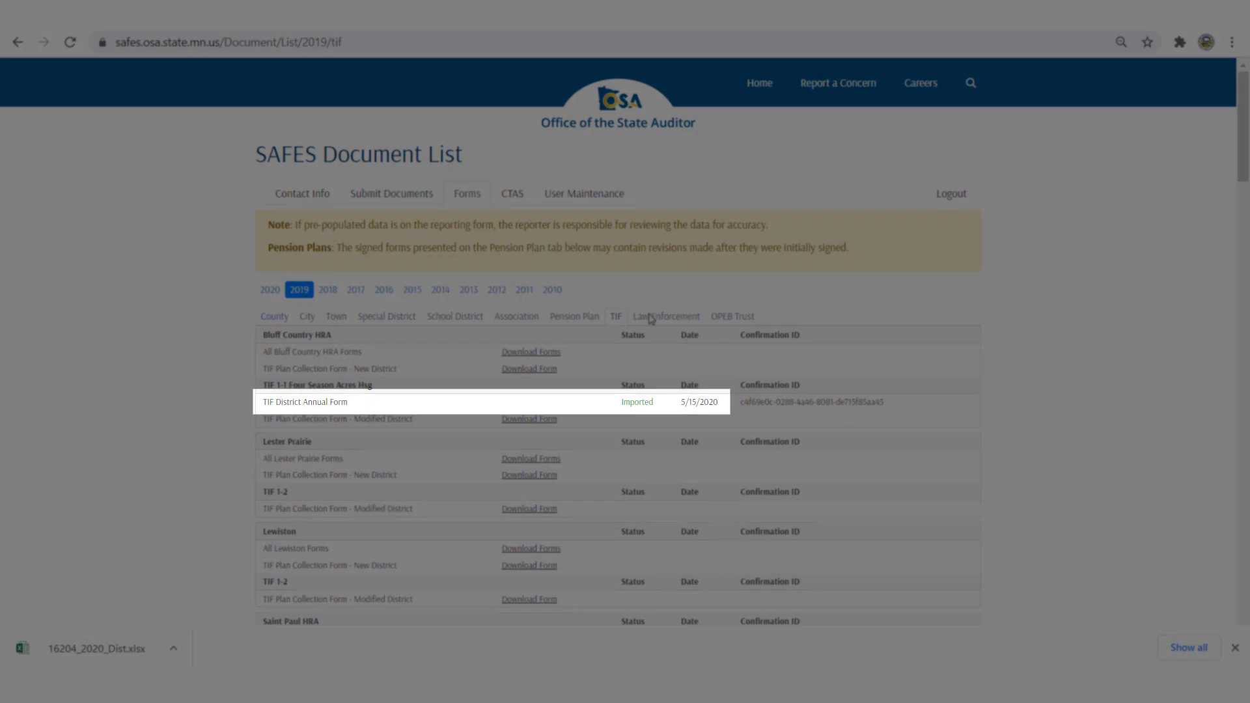
{"action": "left_click", "coordinate": [265, 292]}
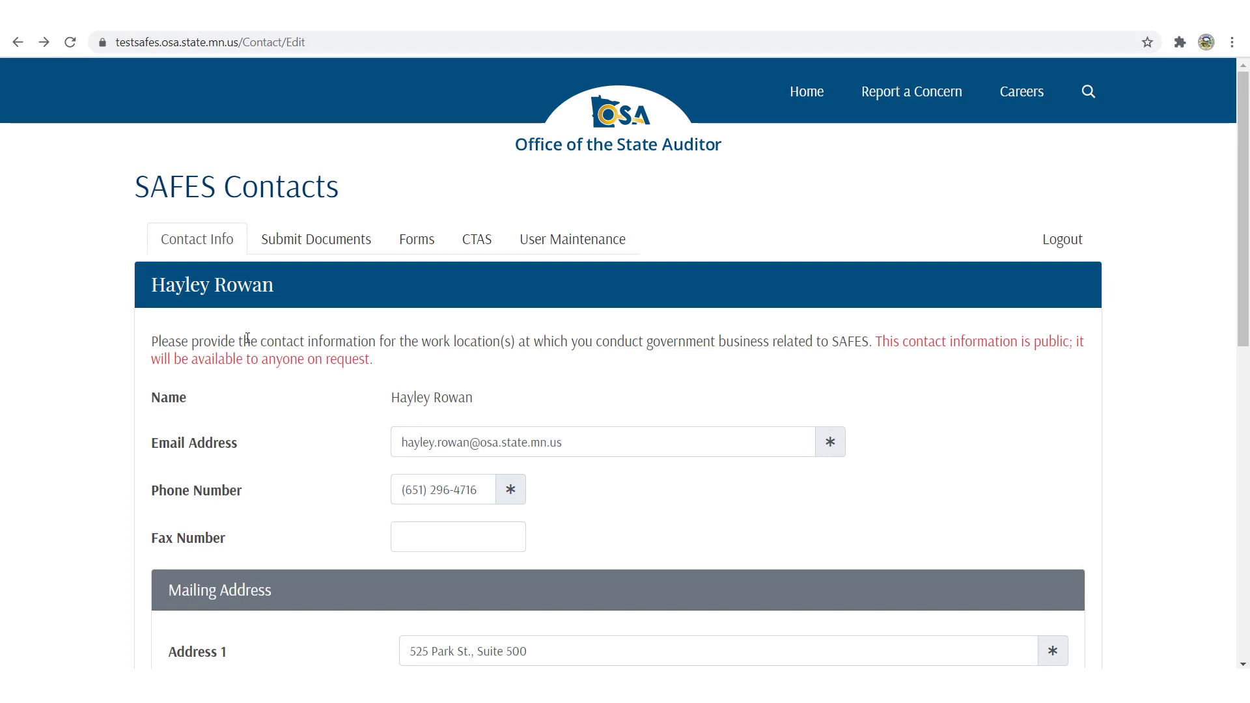
On the Submit Documents page, choose a19208_2020_Dist.xlsx from Desktop > Test files 2021.
{"action": "left_click", "coordinate": [352, 244]}
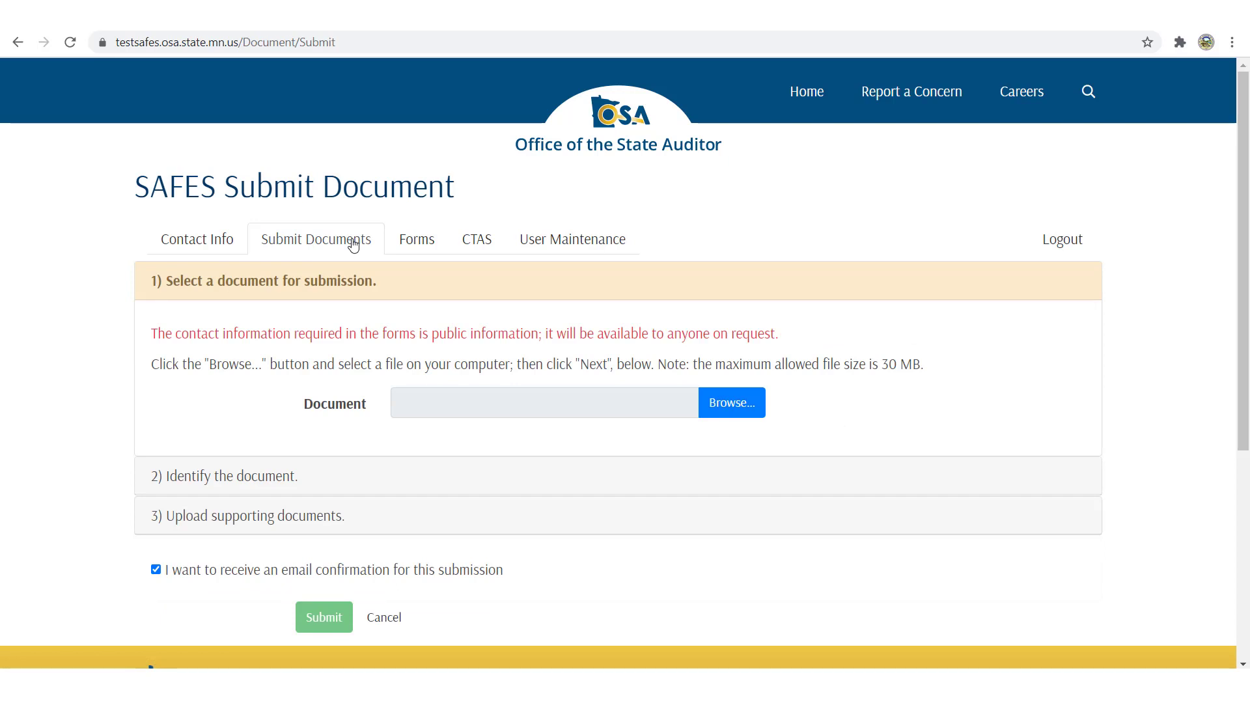
{"action": "left_click", "coordinate": [744, 404]}
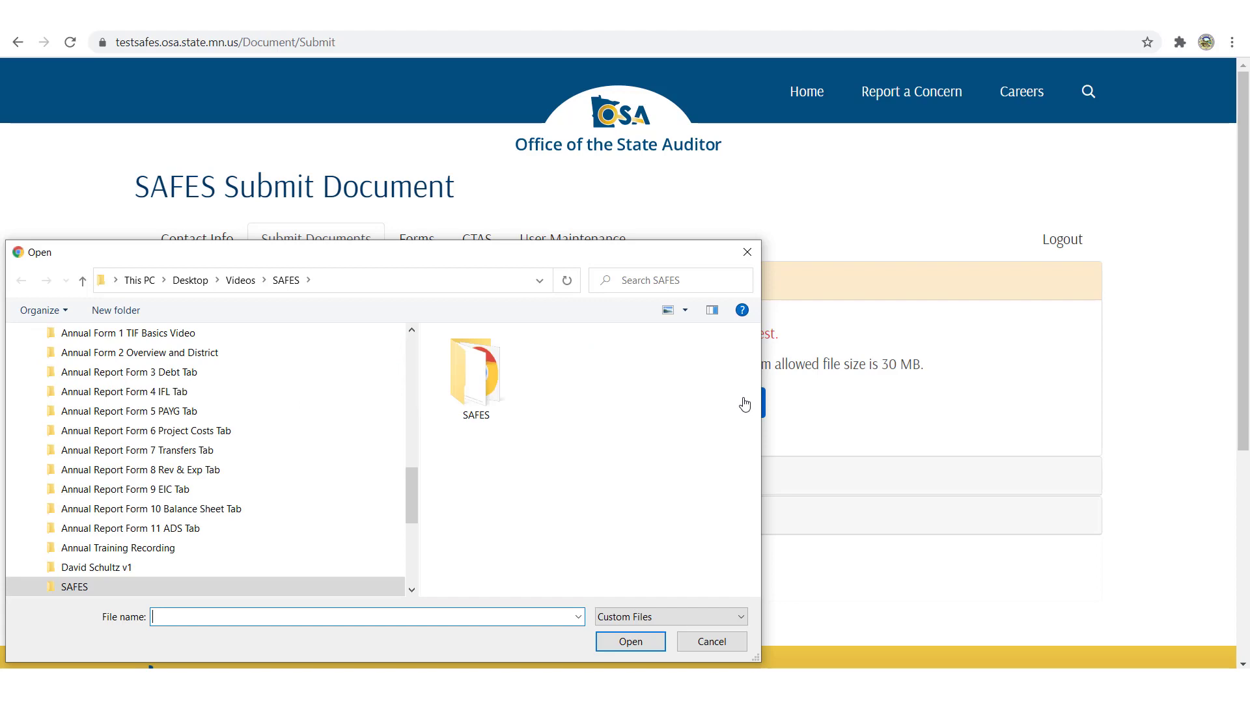
{"action": "scroll", "coordinate": [156, 362], "scroll_direction": "up", "scroll_amount": 5}
{"action": "left_click", "coordinate": [157, 363]}
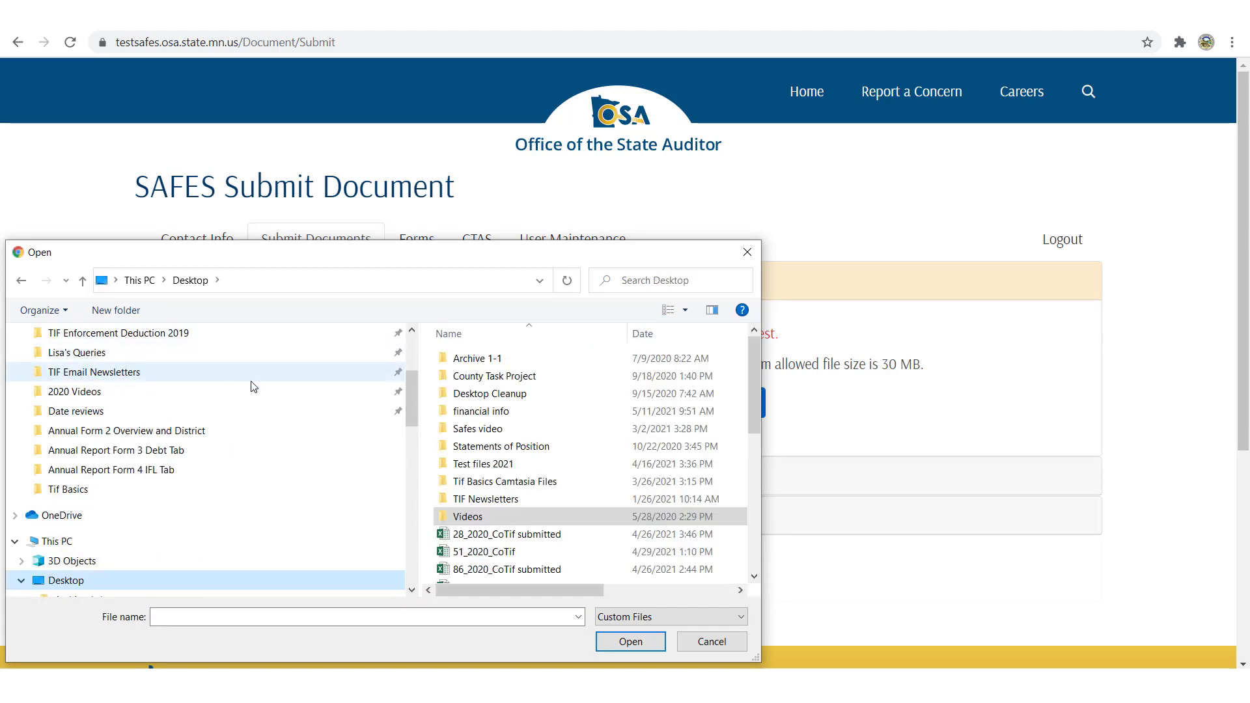
{"action": "double_click", "coordinate": [464, 464]}
{"action": "double_click", "coordinate": [456, 498]}
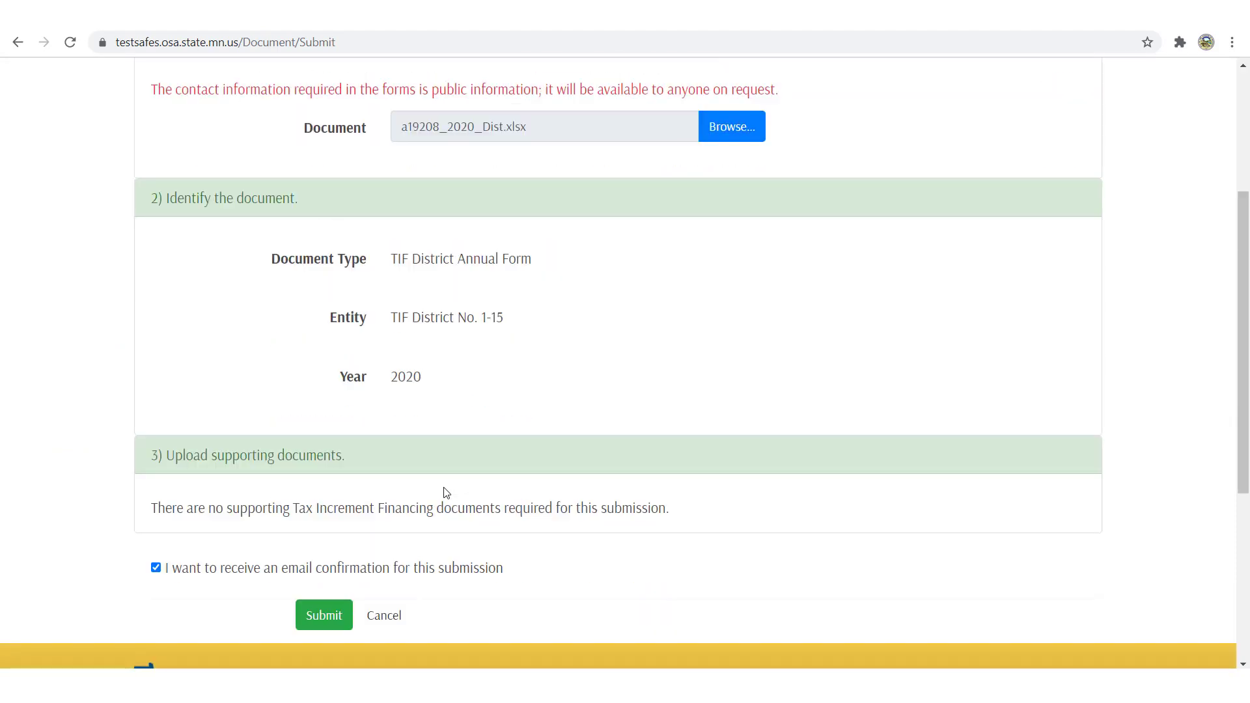
Submit the file as the 2020 TIF District Annual Form and check the confirmation.
{"action": "scroll", "coordinate": [446, 492], "scroll_direction": "down", "scroll_amount": 1}
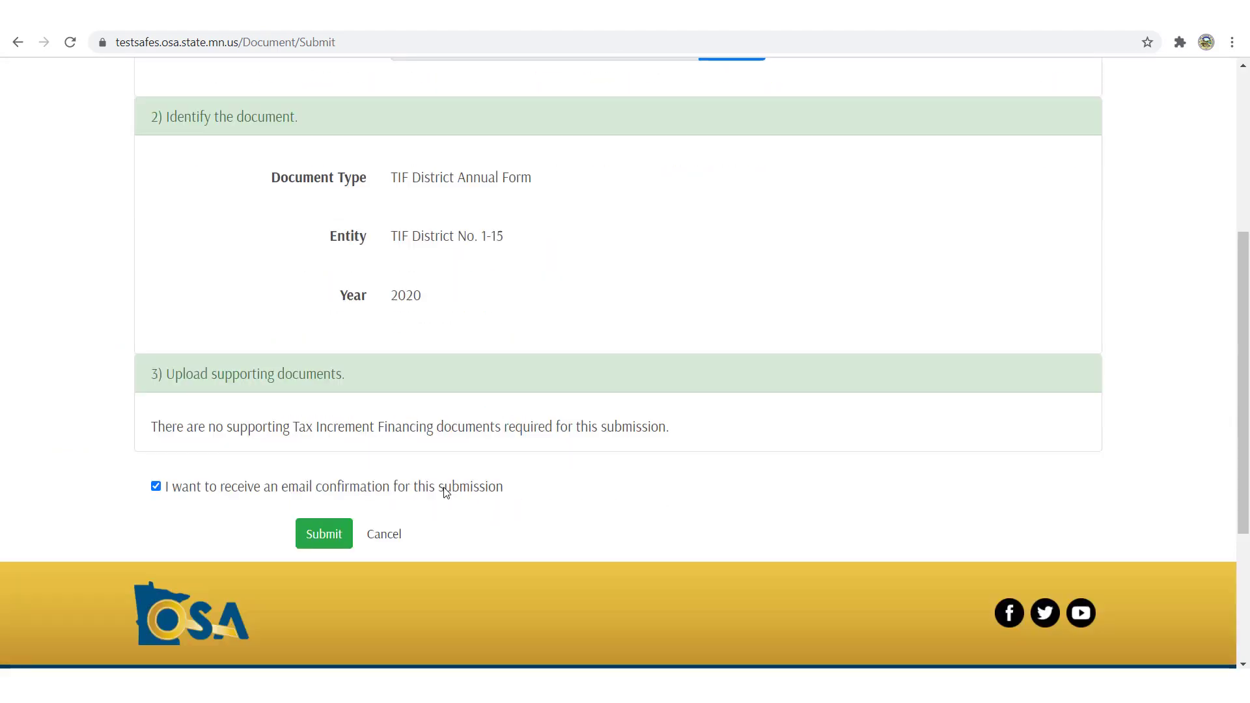
{"action": "left_click", "coordinate": [335, 541]}
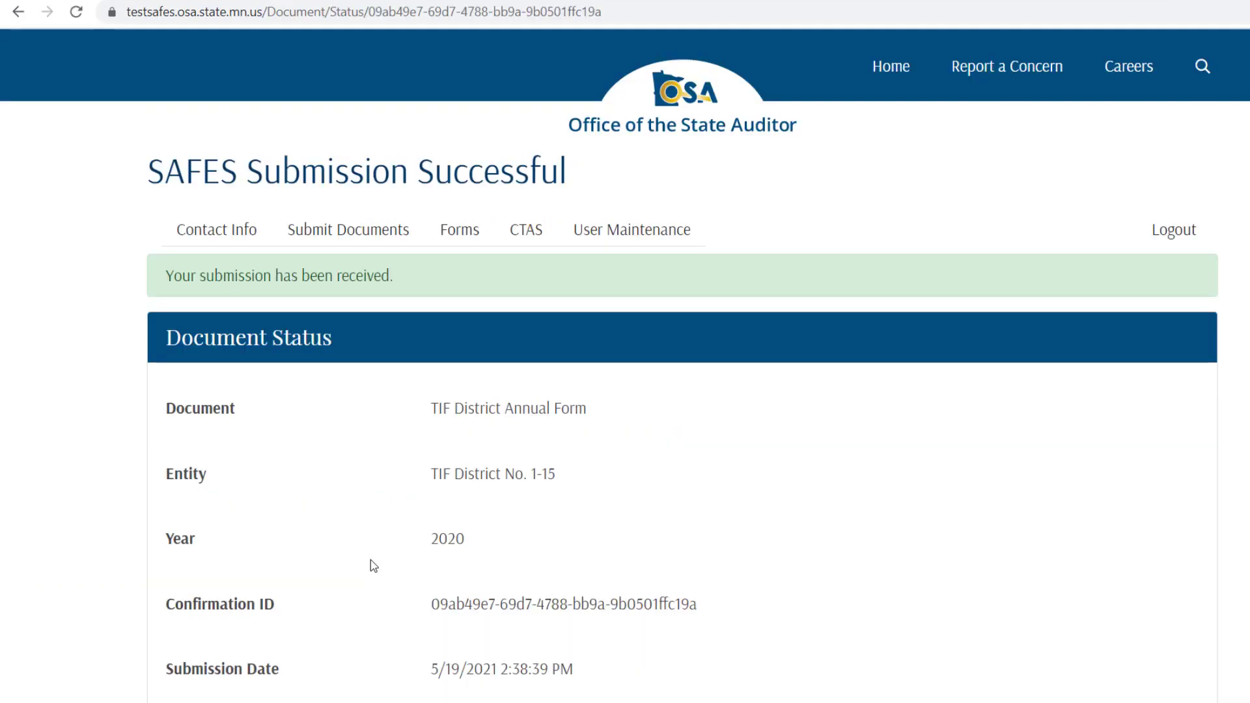
{"action": "scroll", "coordinate": [370, 561], "scroll_direction": "down", "scroll_amount": 4}
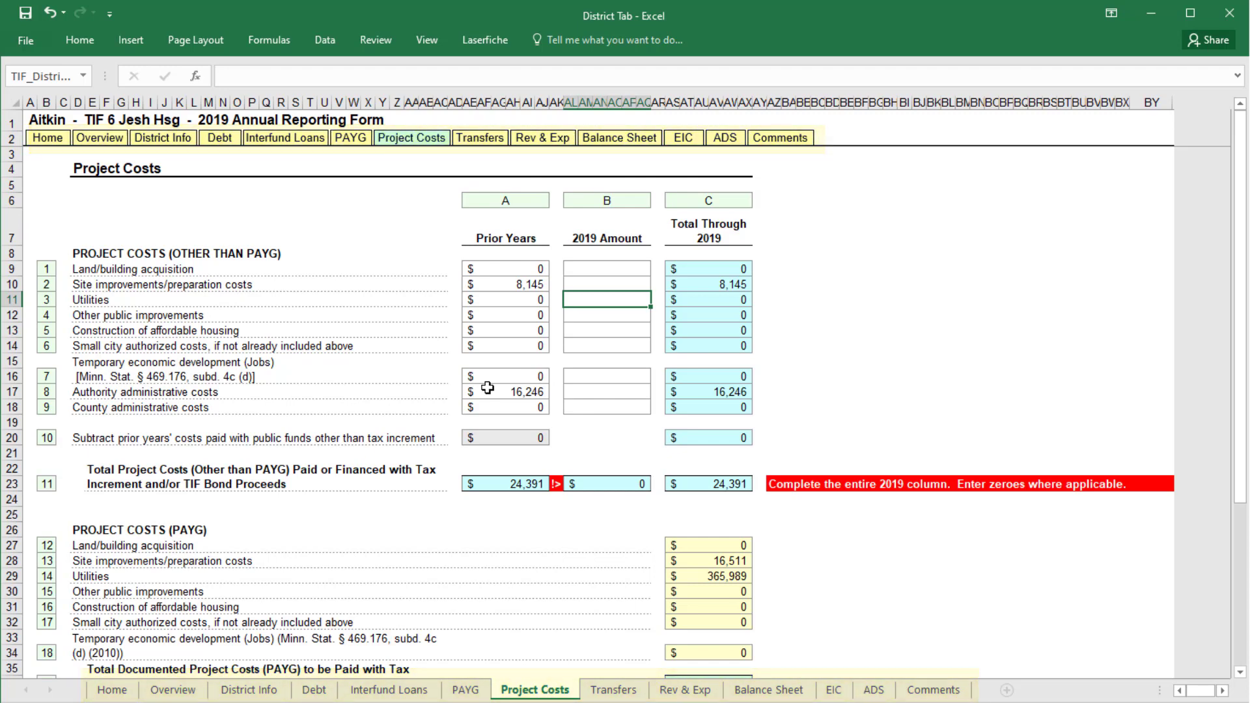
Enter 7,000 for 2019 site improvements and 8,142 for the prior-years amount.
{"action": "left_click", "coordinate": [611, 284]}
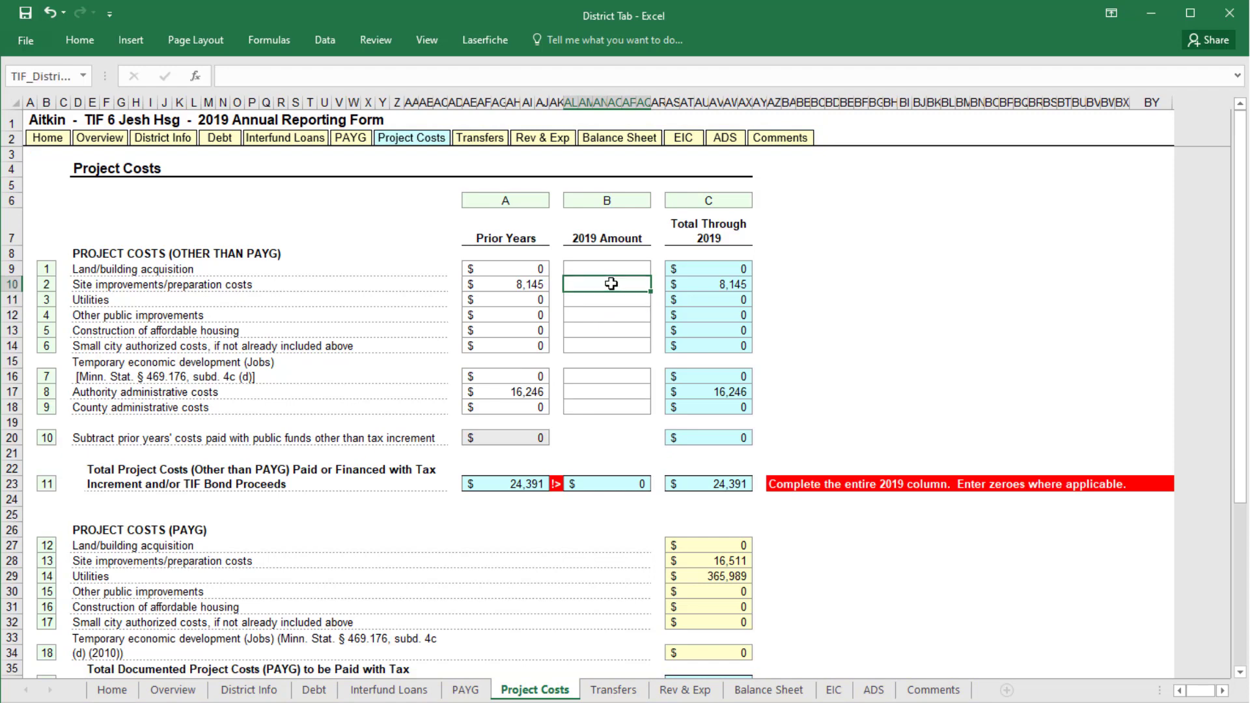
{"action": "type", "text": "7,00"}
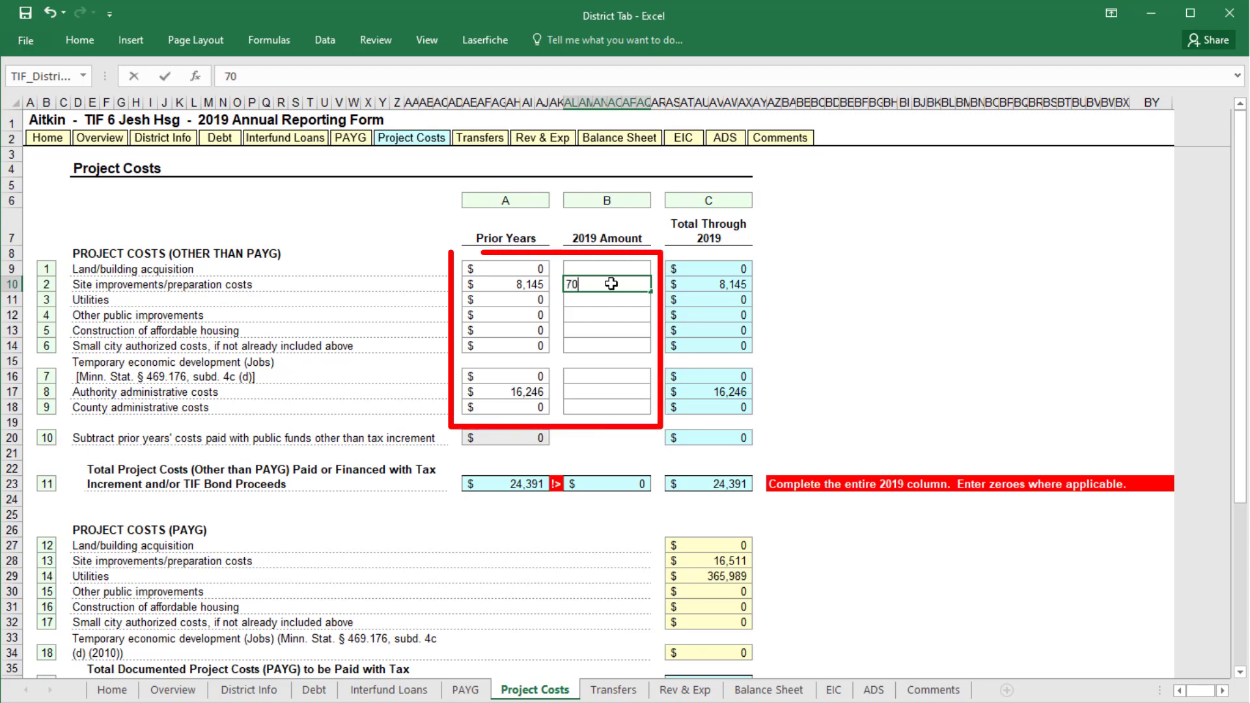
{"action": "type", "text": "00"}
{"action": "left_click", "coordinate": [535, 282]}
{"action": "type", "text": "8142"}
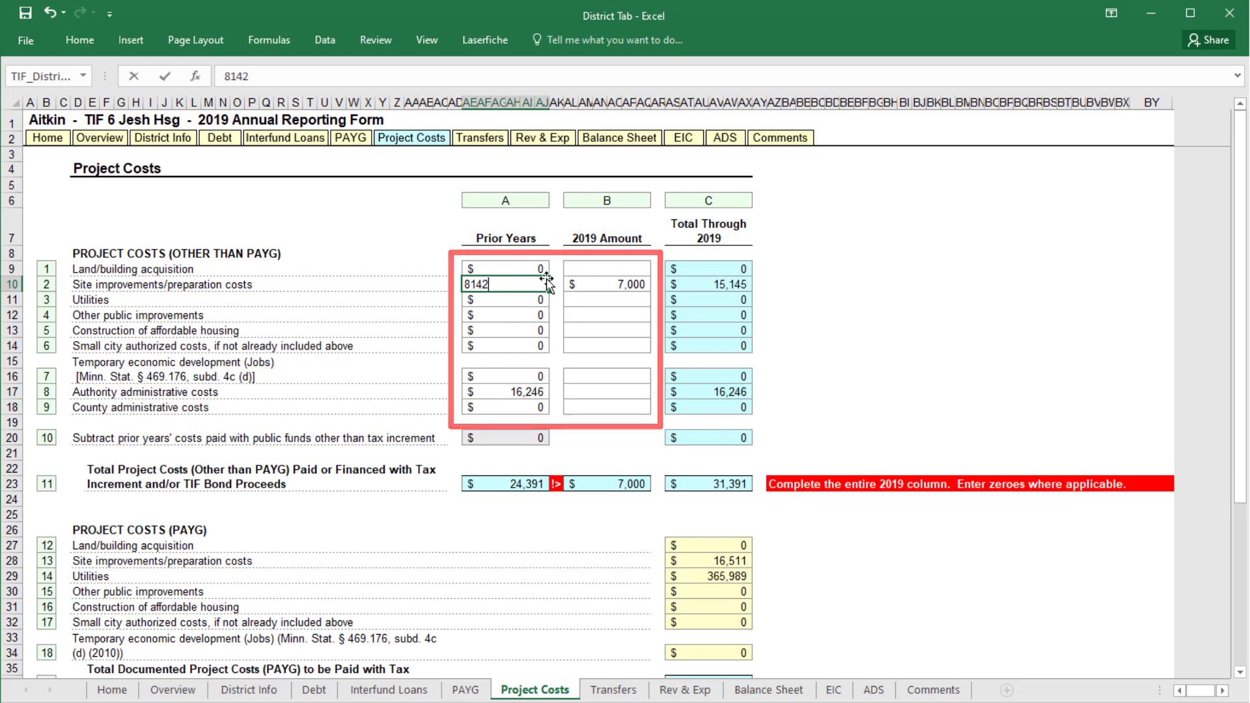
{"action": "left_click", "coordinate": [523, 445]}
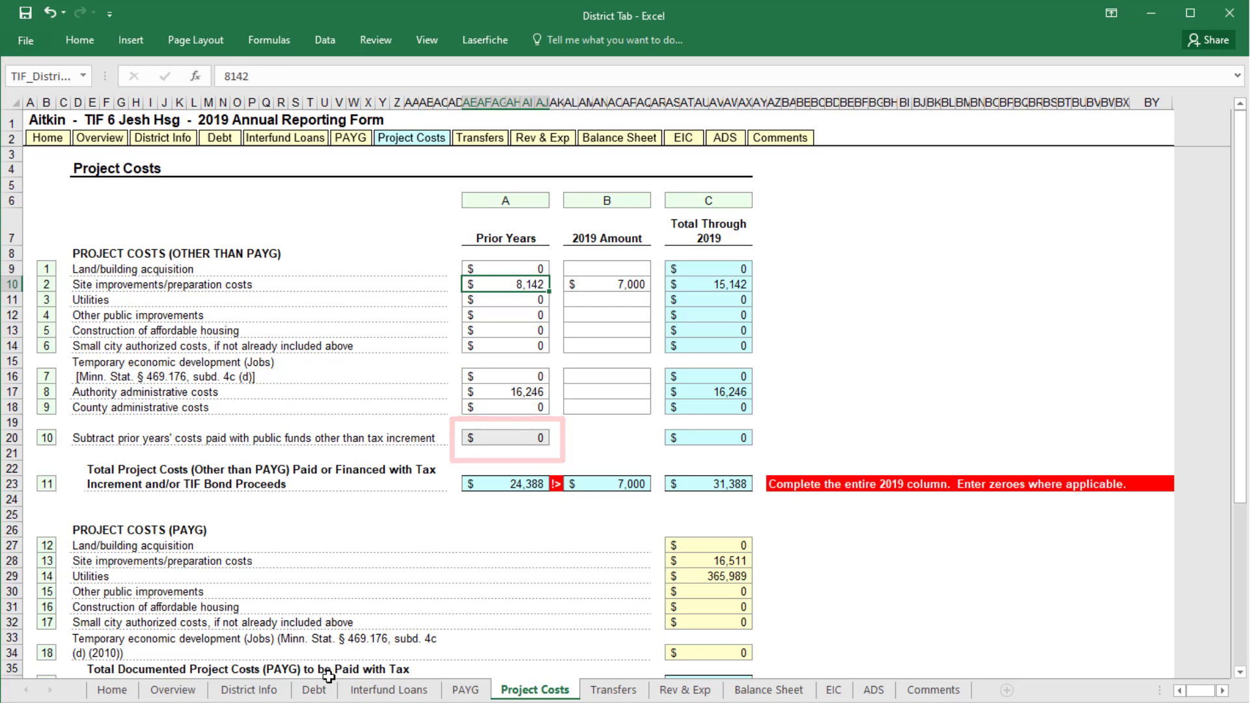
{"action": "left_click", "coordinate": [314, 690]}
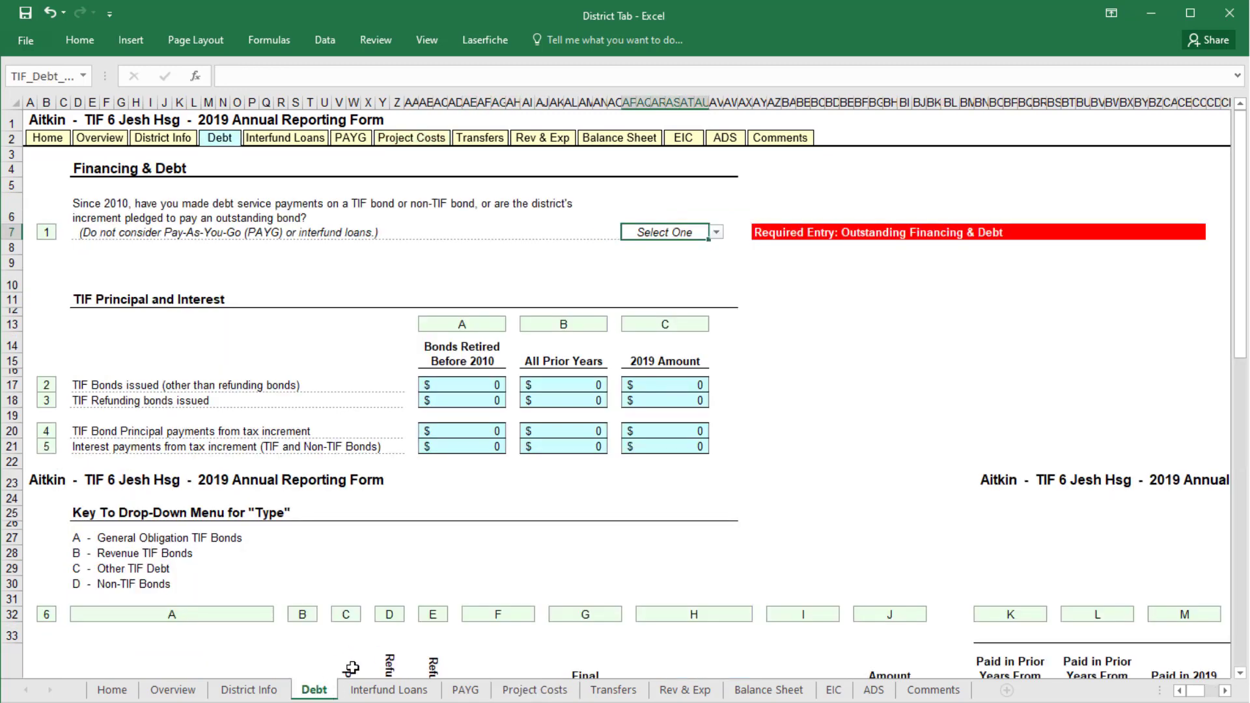
Answer No to the Debt sheet's bond payment question, then review the Project Costs totals.
{"action": "left_click", "coordinate": [716, 233]}
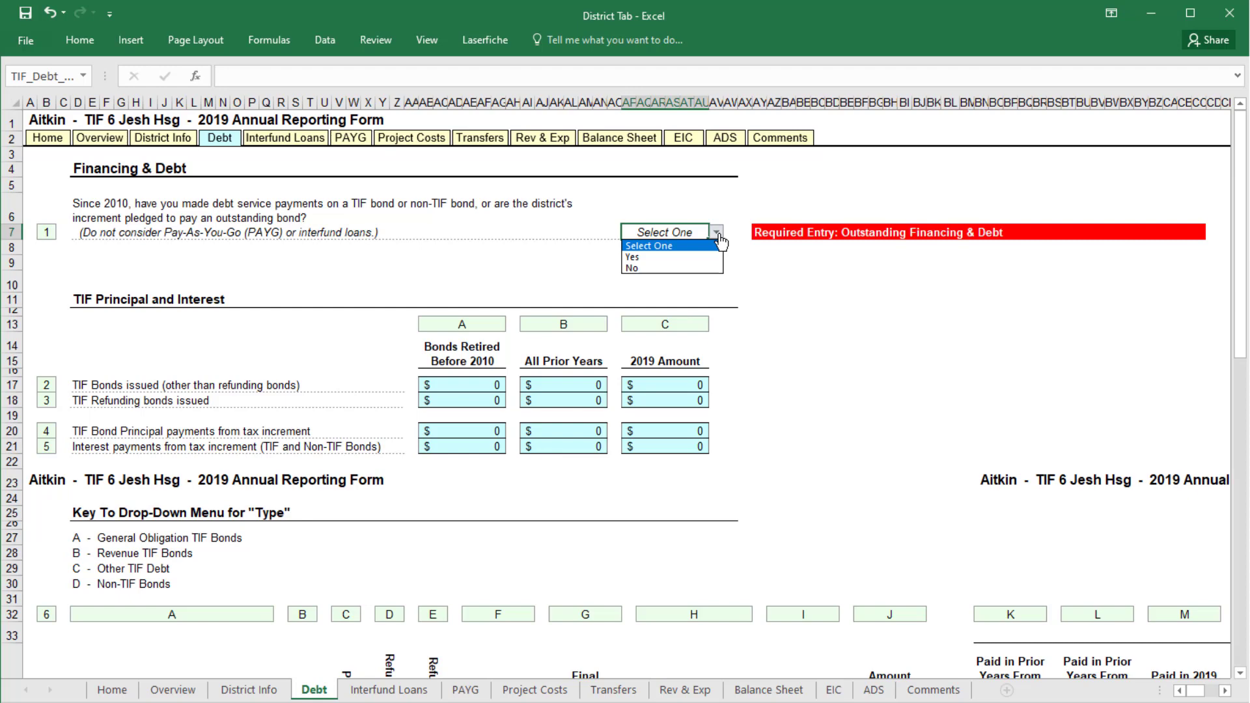
{"action": "left_click", "coordinate": [700, 268]}
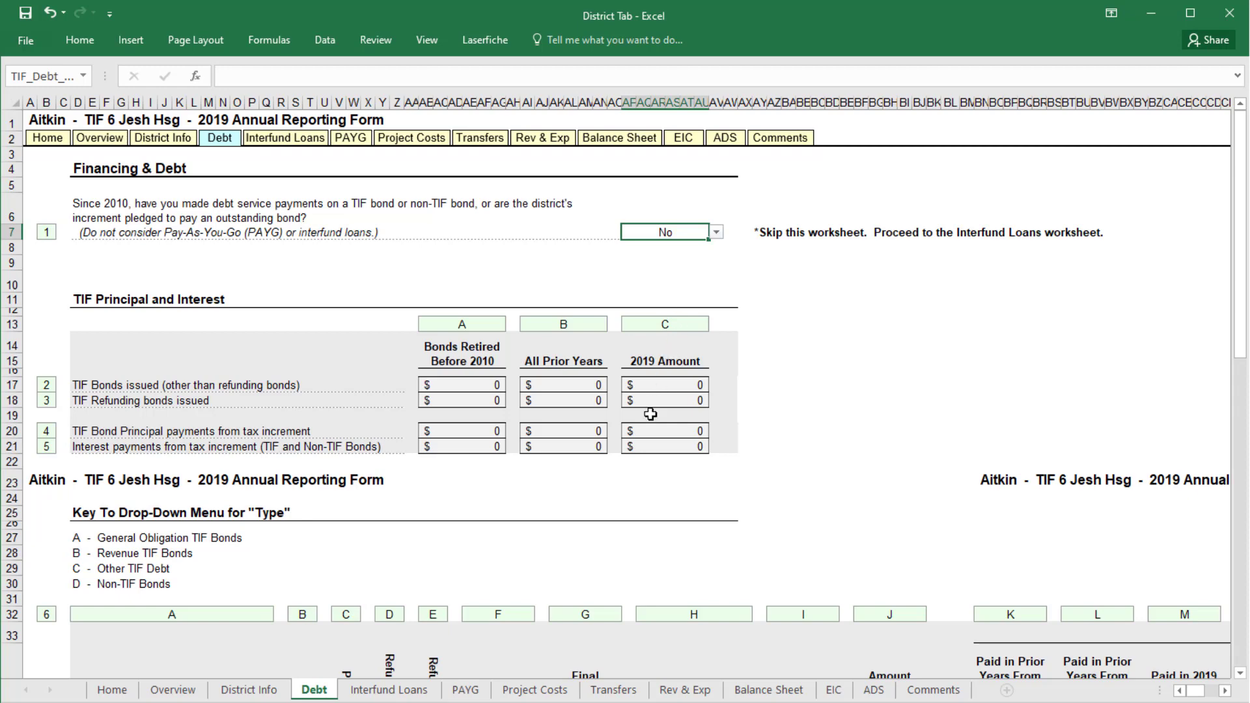
{"action": "left_click", "coordinate": [535, 689]}
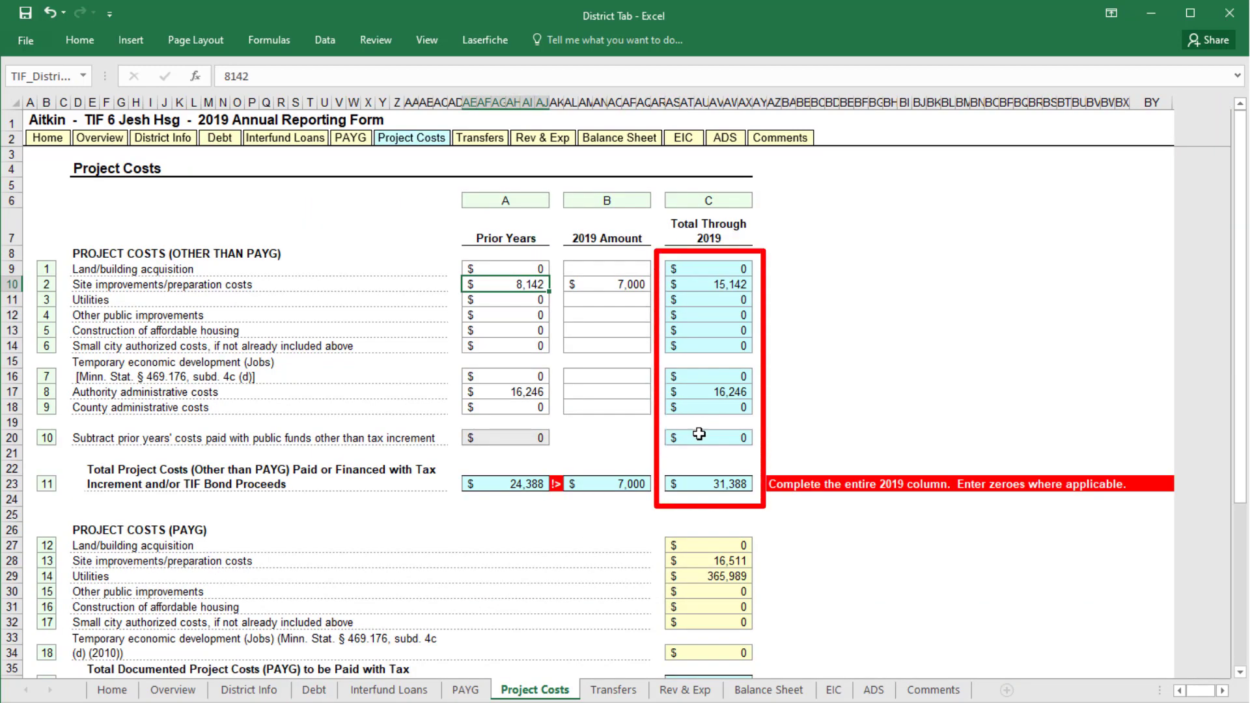
{"action": "scroll", "coordinate": [676, 550], "scroll_direction": "down", "scroll_amount": 4}
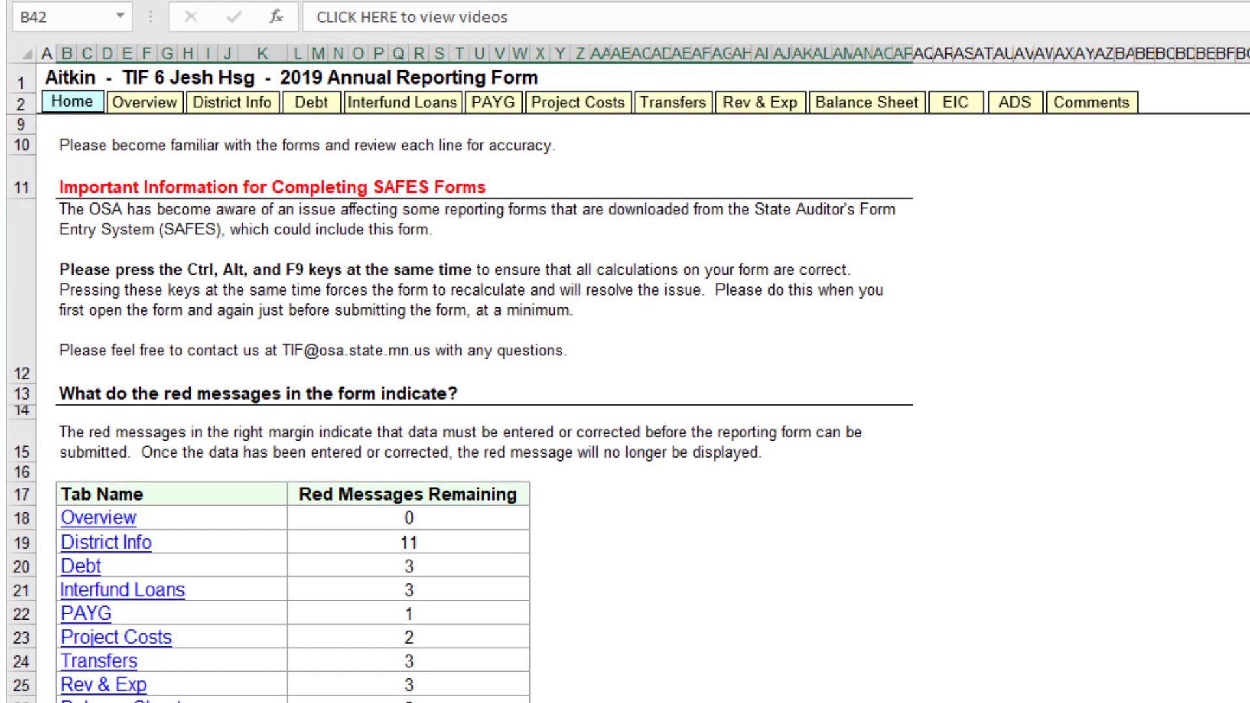
{"action": "scroll", "coordinate": [484, 404], "scroll_direction": "down", "scroll_amount": 8}
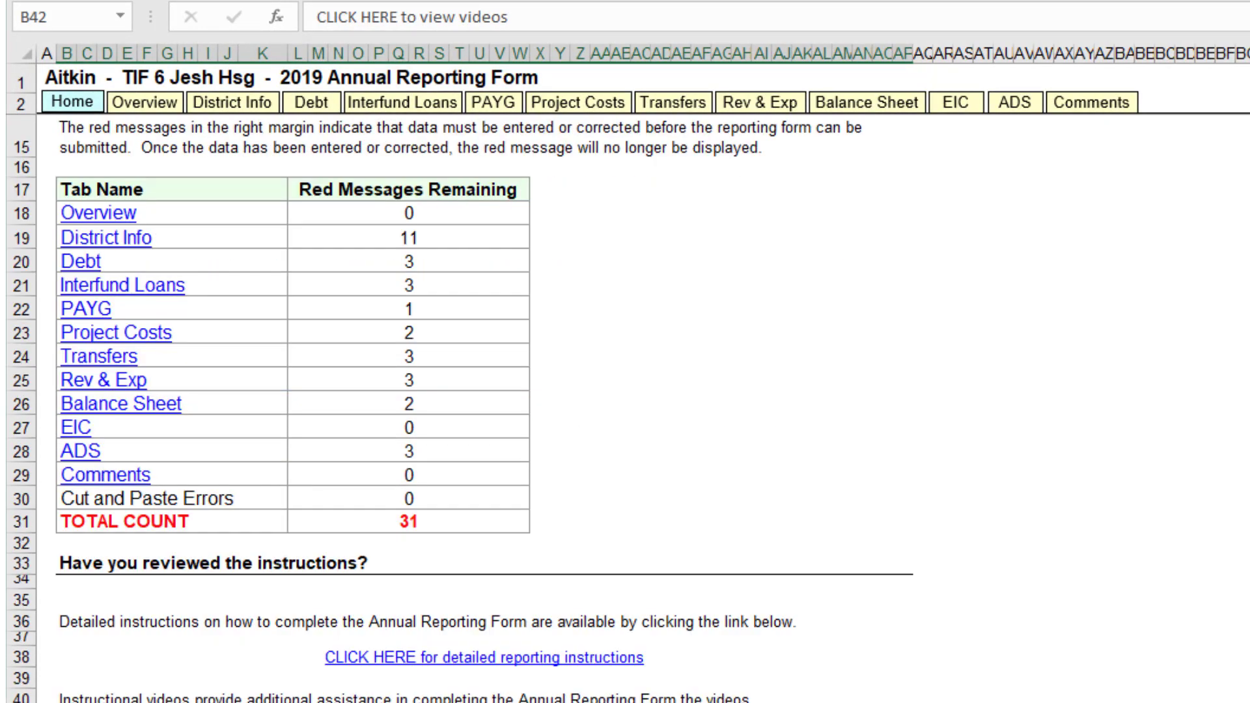
{"action": "scroll", "coordinate": [484, 403], "scroll_direction": "down", "scroll_amount": 7}
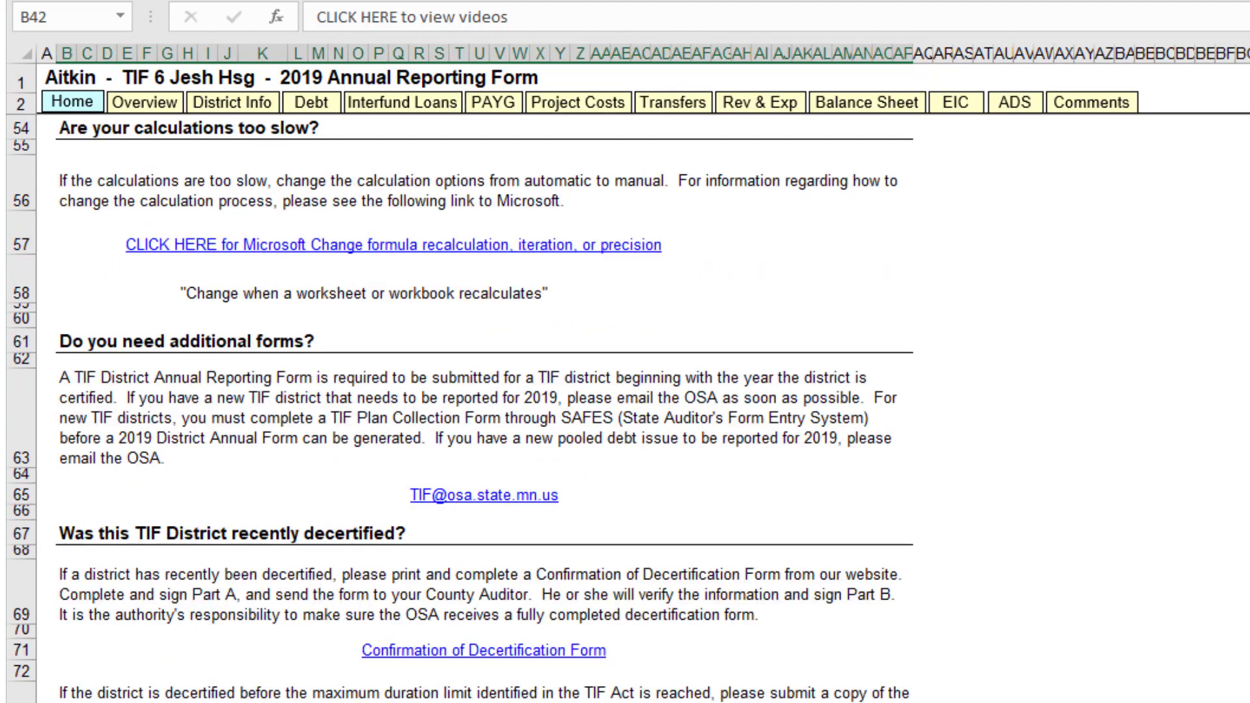
{"action": "scroll", "coordinate": [484, 404], "scroll_direction": "up", "scroll_amount": 7}
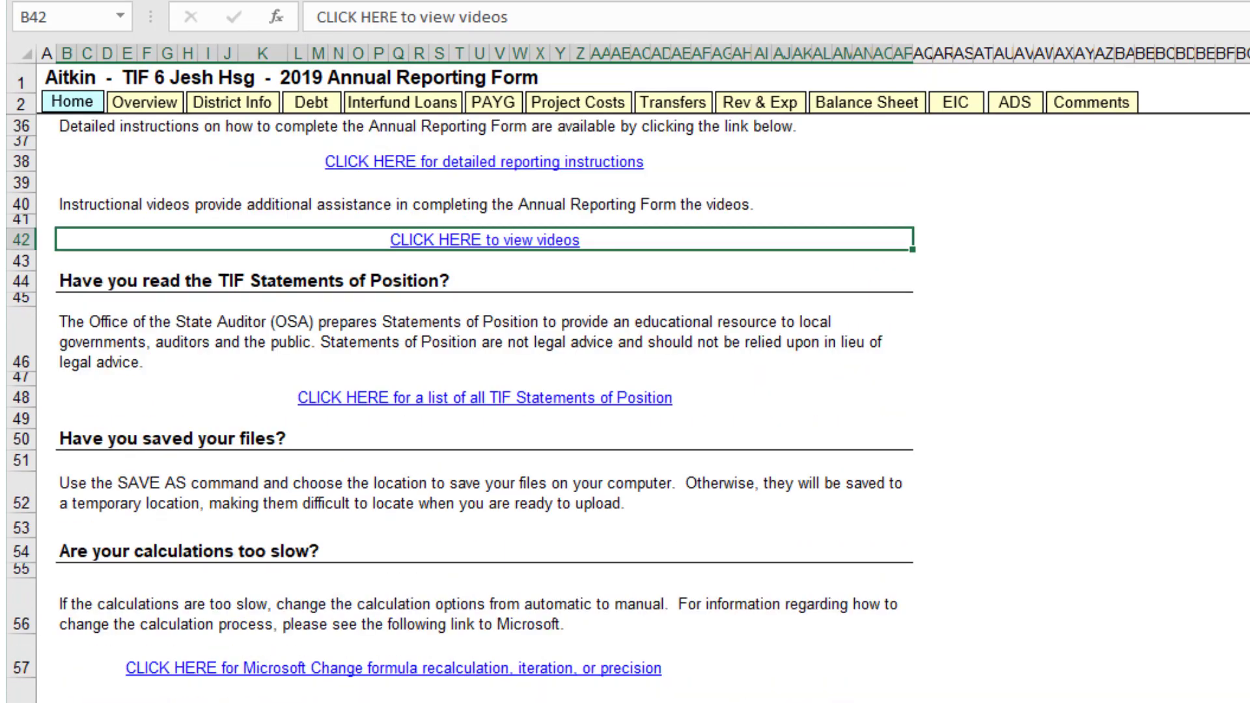
{"action": "scroll", "coordinate": [484, 404], "scroll_direction": "up", "scroll_amount": 6}
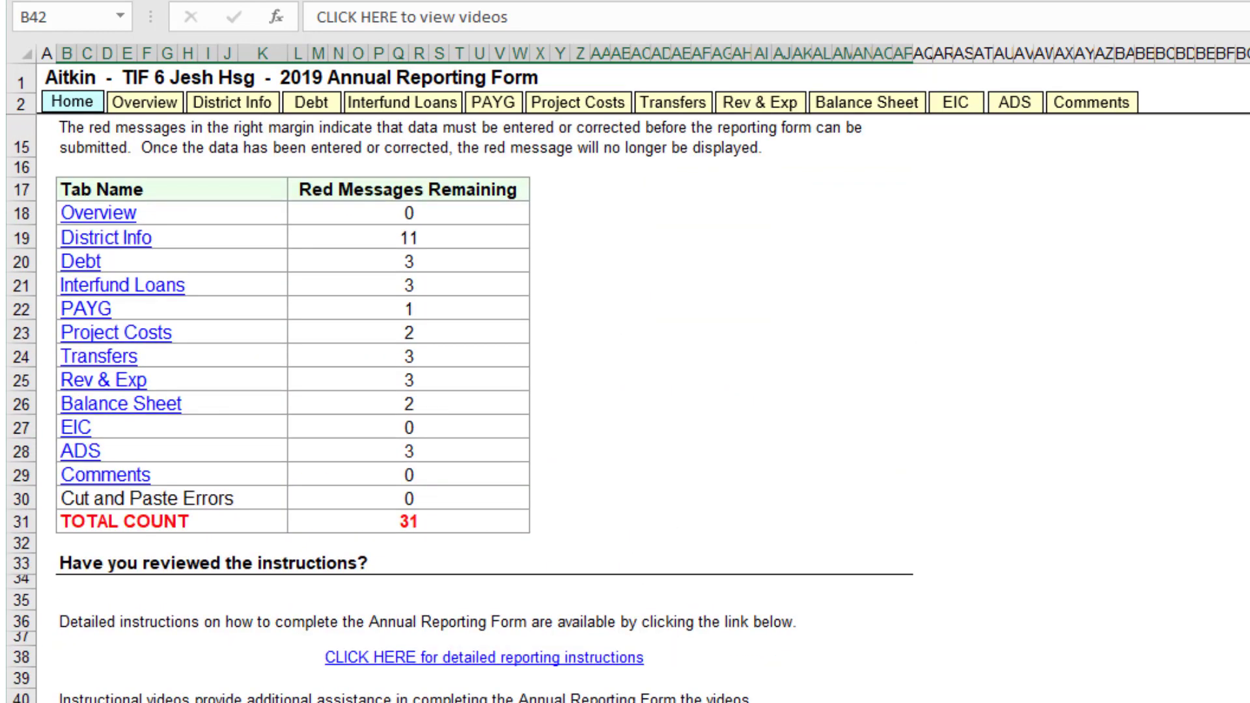